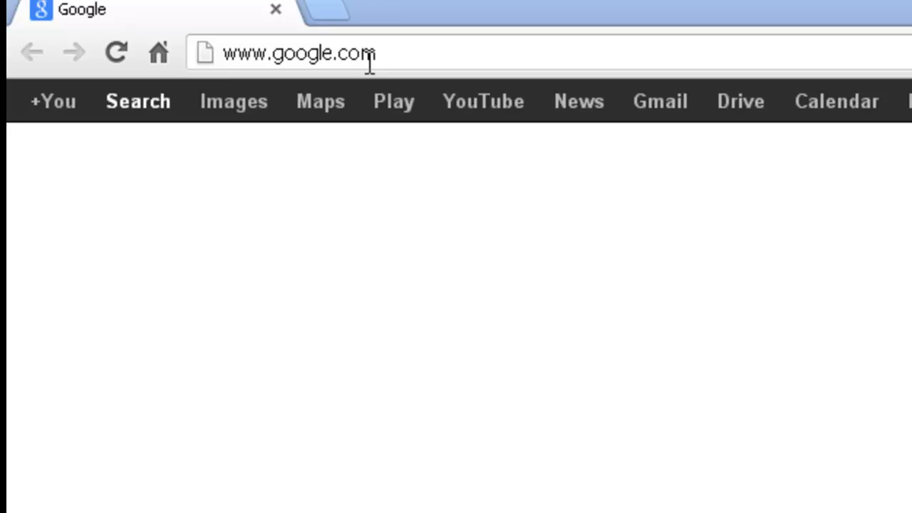
{"action": "type", "text": "w"}
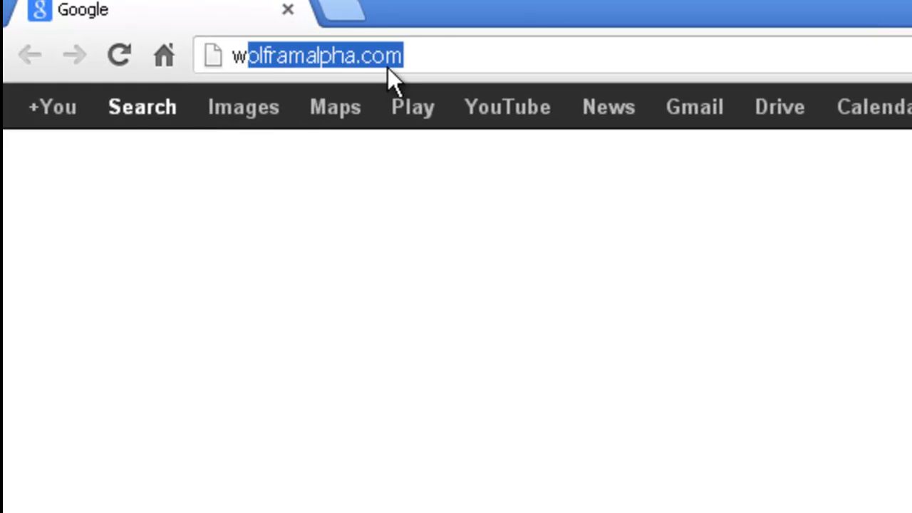
{"action": "type", "text": "ww.mymathlab"}
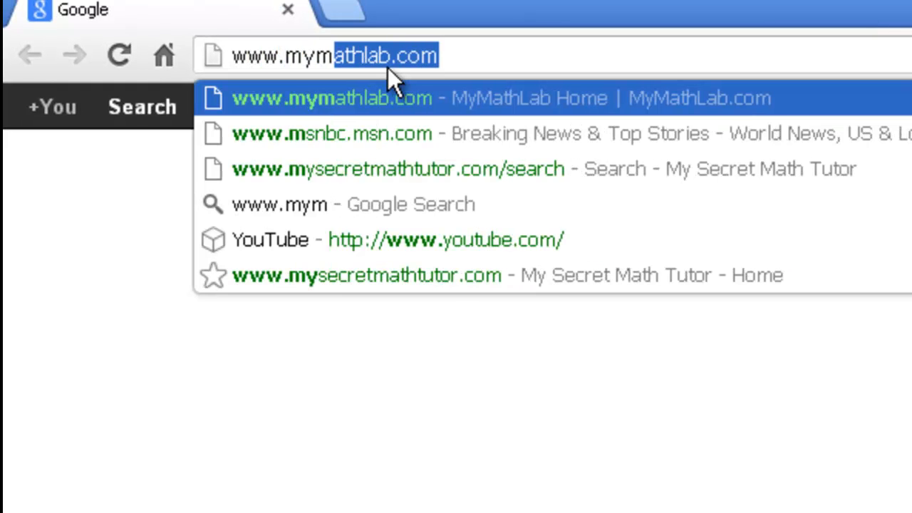
{"action": "type", "text": ".co"}
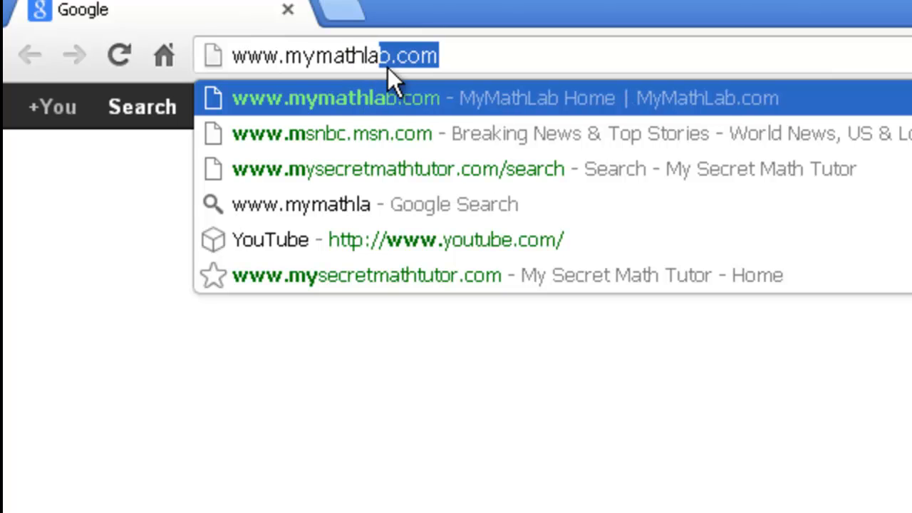
{"action": "type", "text": "m"}
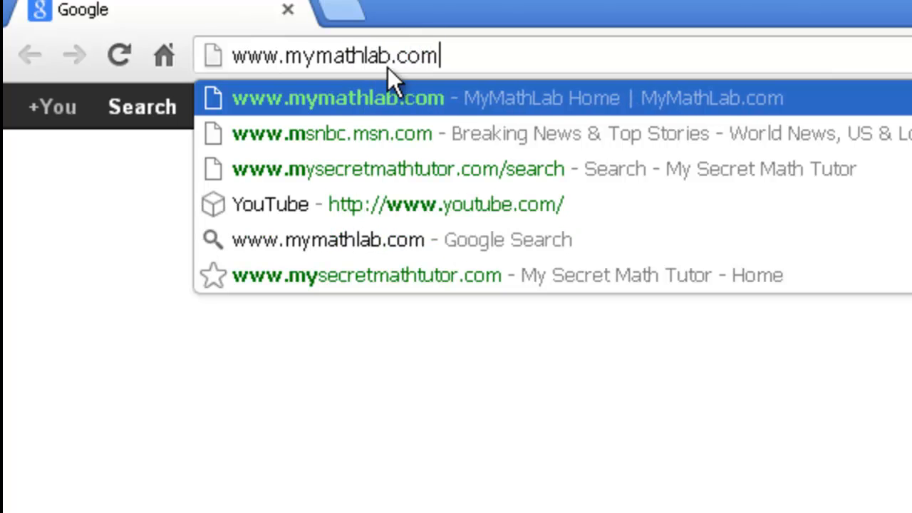
{"action": "key", "text": "Return"}
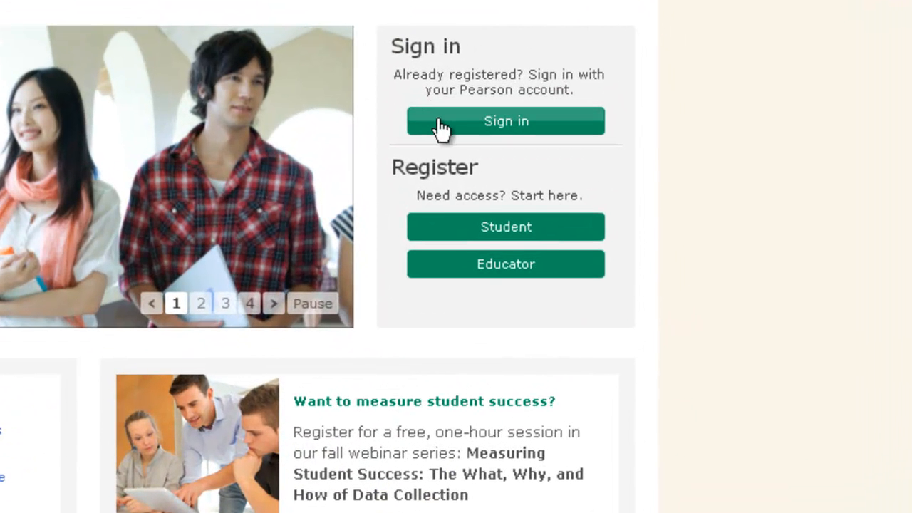
Sign in to MyMathLab with the instructor account's username and password.
{"action": "left_click", "coordinate": [441, 129]}
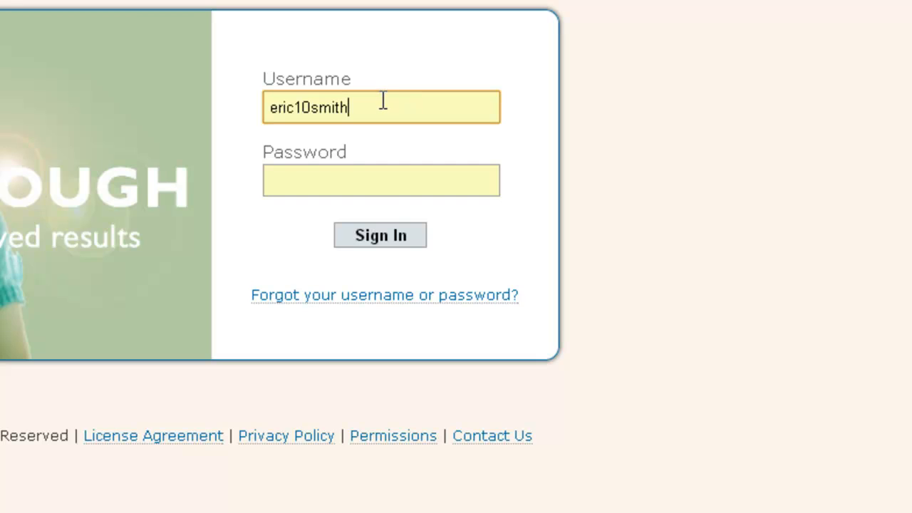
{"action": "left_click", "coordinate": [349, 179]}
{"action": "type", "text": "•••••••••••"}
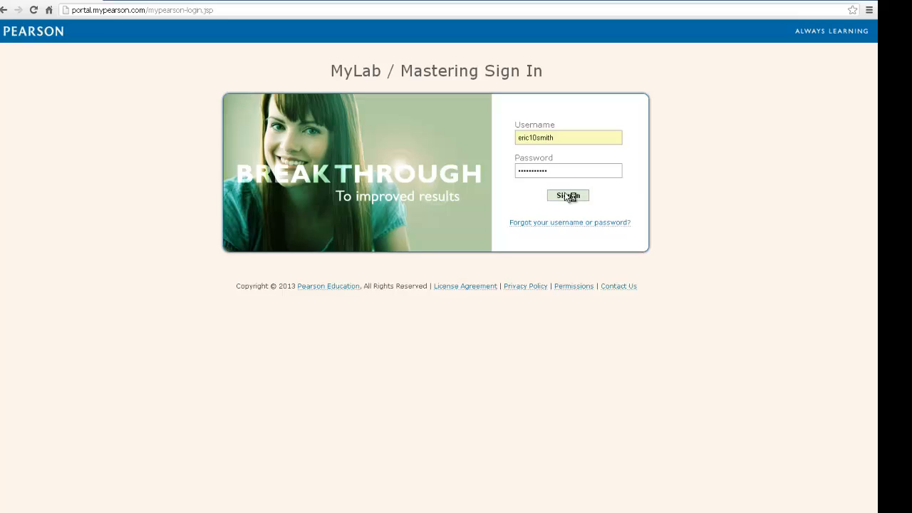
{"action": "left_click", "coordinate": [568, 196]}
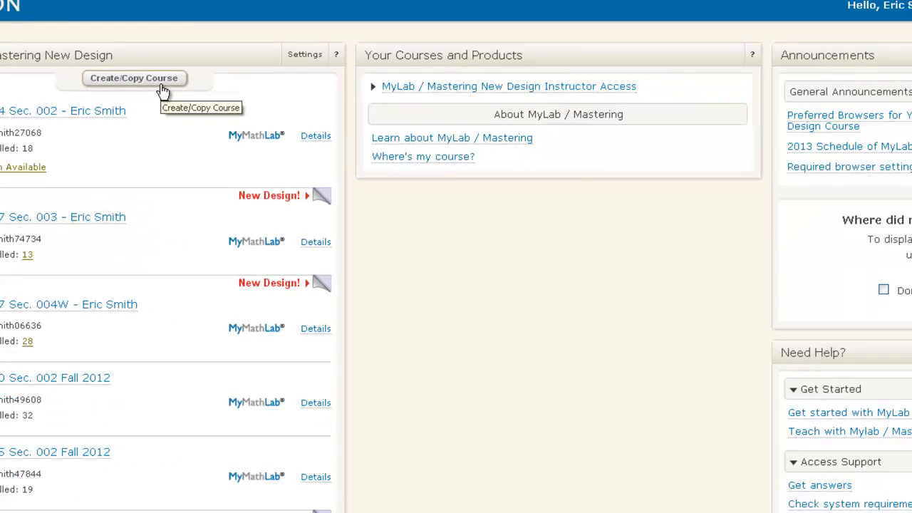
{"action": "left_click", "coordinate": [354, 96]}
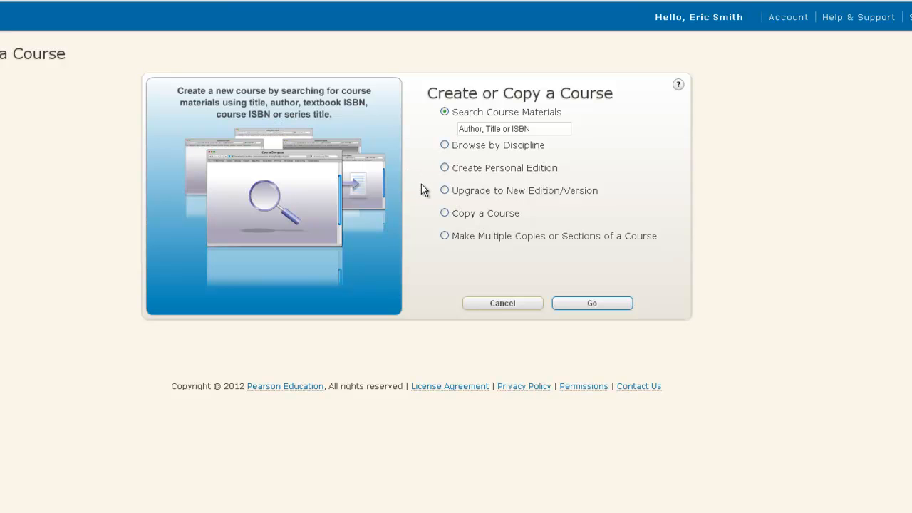
{"action": "left_click", "coordinate": [443, 213]}
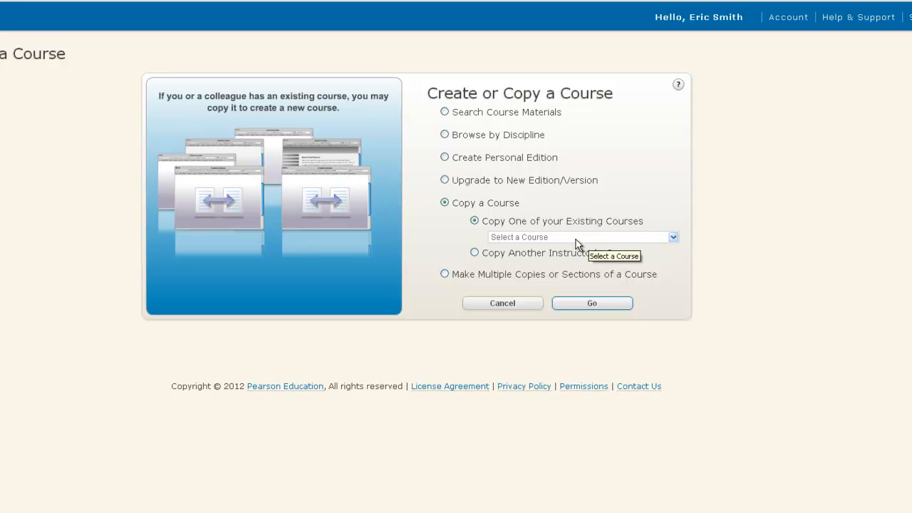
{"action": "left_click", "coordinate": [474, 252]}
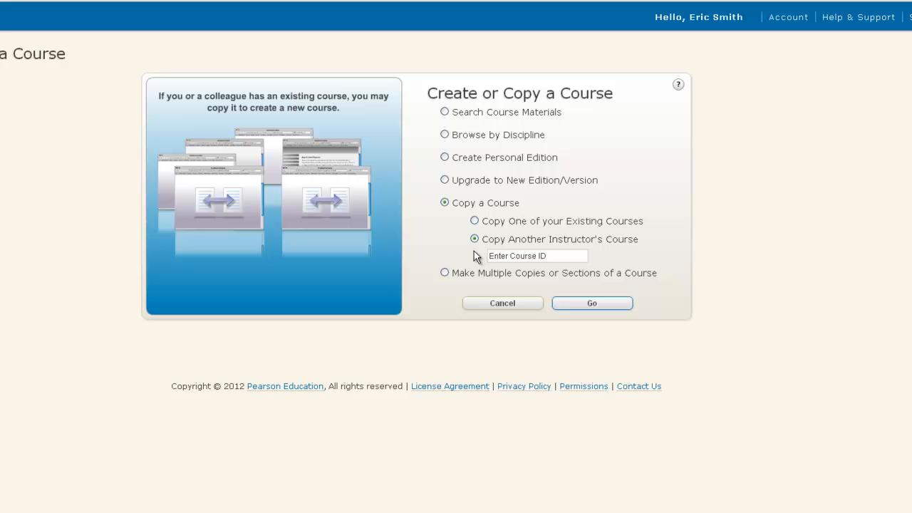
{"action": "left_click", "coordinate": [549, 255]}
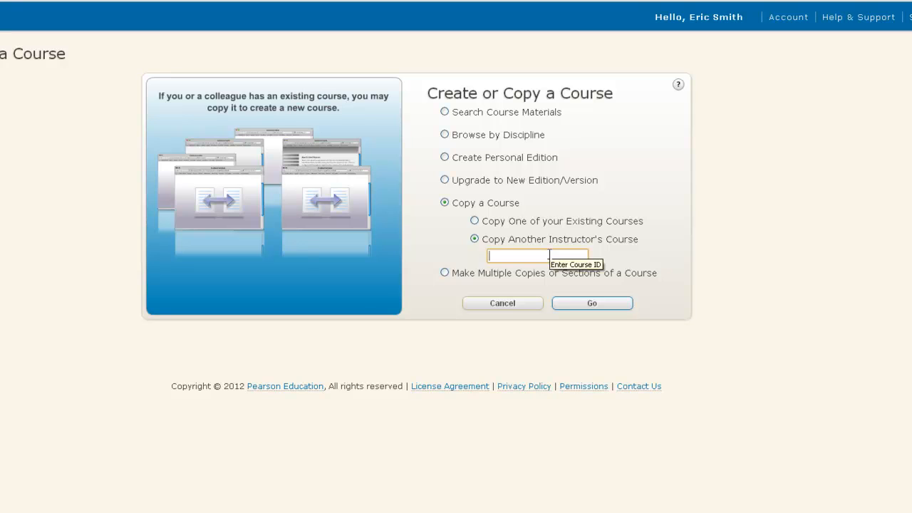
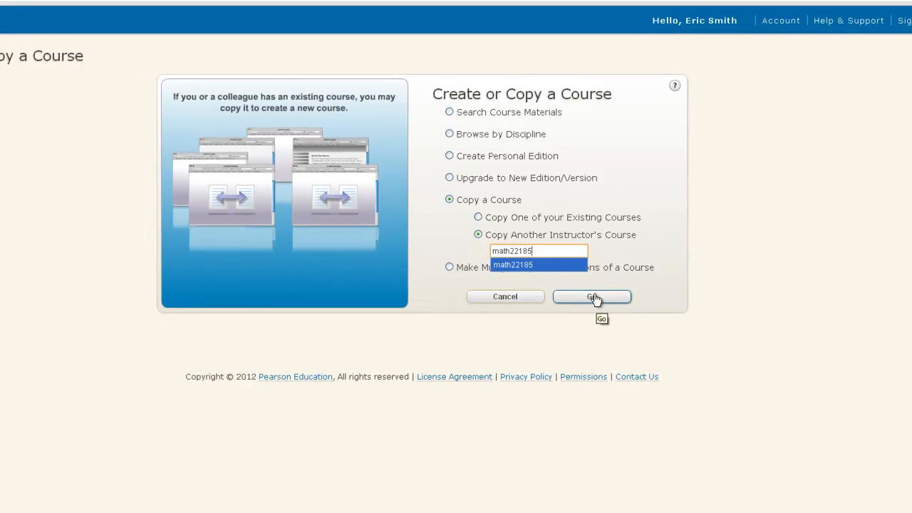
{"action": "left_click", "coordinate": [594, 297]}
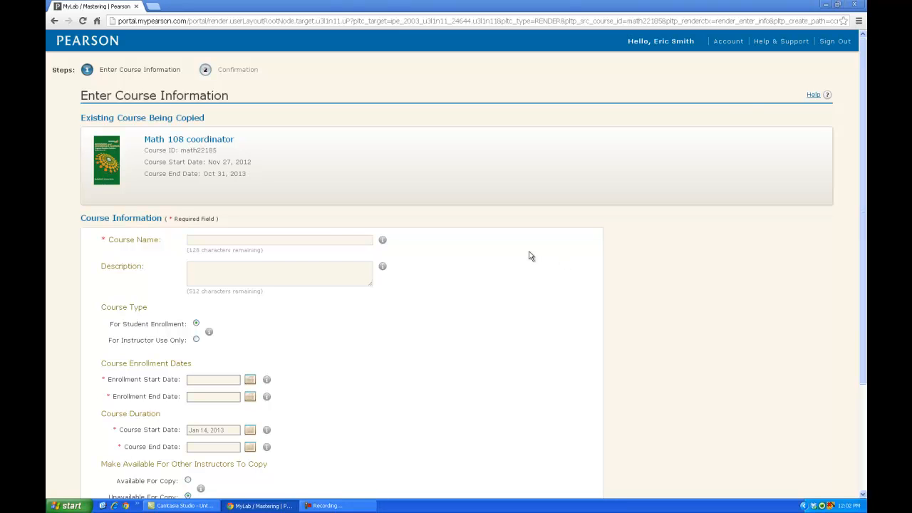
Enter the course name SP13 Math 108-005 followed by the instructor's name.
{"action": "left_click", "coordinate": [278, 241]}
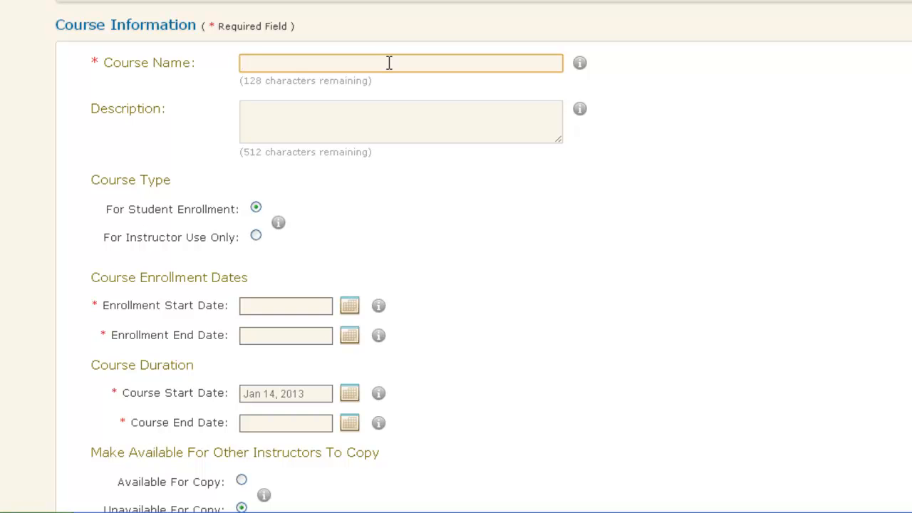
{"action": "type", "text": "SP"}
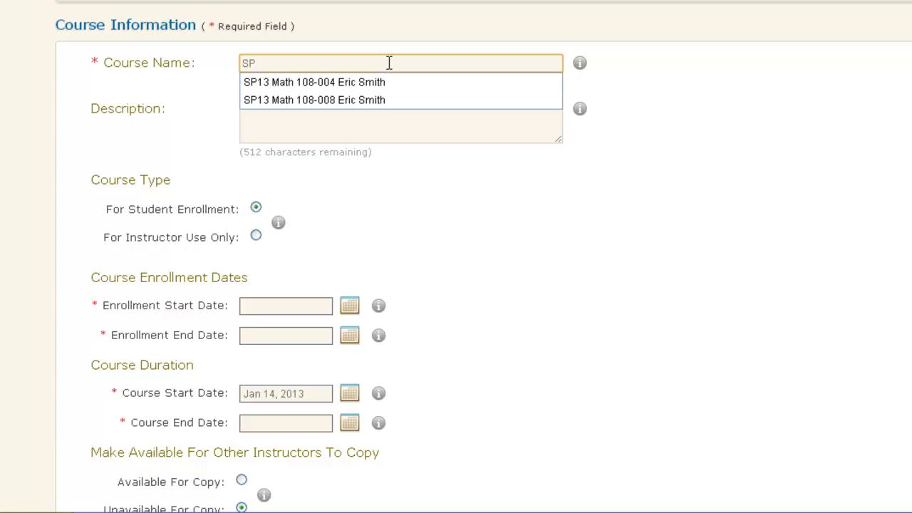
{"action": "type", "text": "13 Math 108-00"}
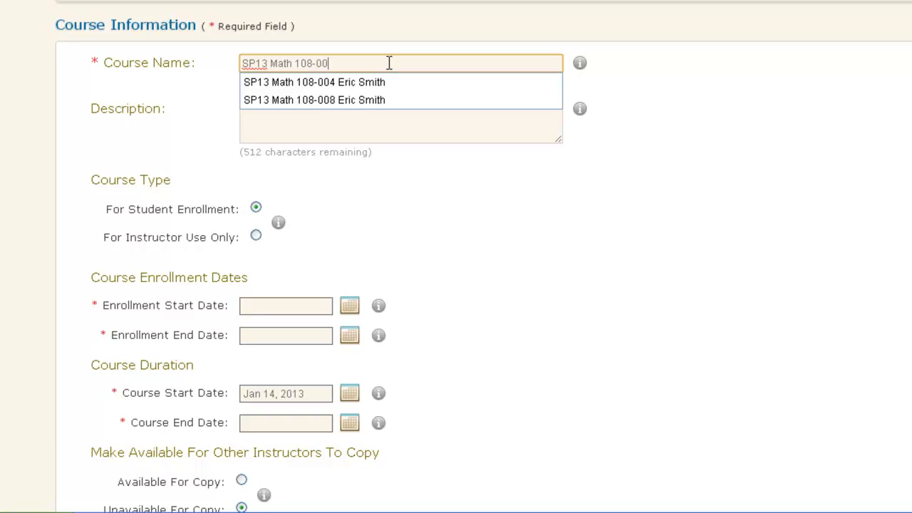
{"action": "type", "text": "5"}
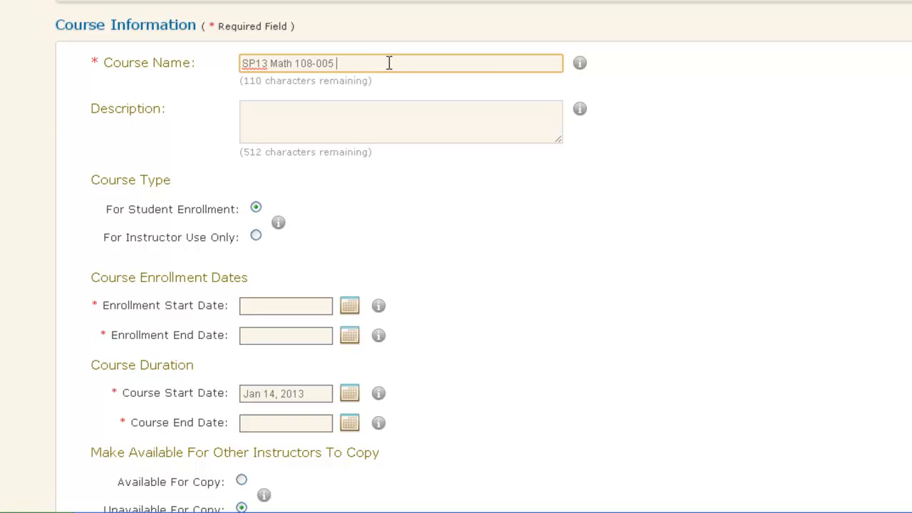
{"action": "left_click", "coordinate": [261, 315]}
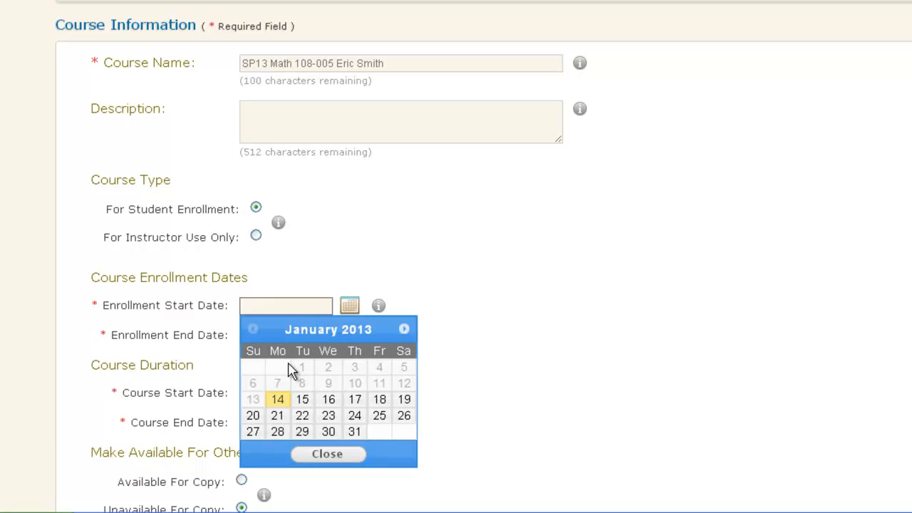
Set enrollment to start Jan 14, 2013 and end Feb 04, 2013.
{"action": "left_click", "coordinate": [278, 401]}
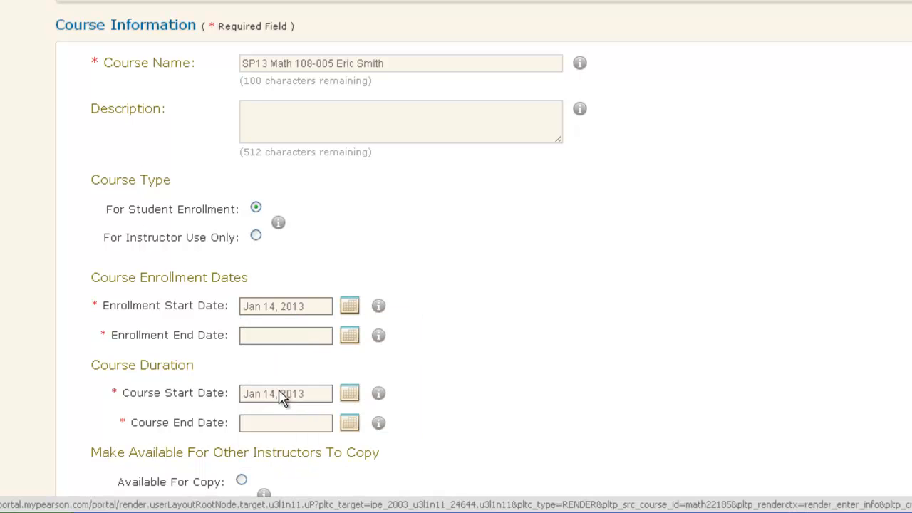
{"action": "left_click", "coordinate": [276, 343]}
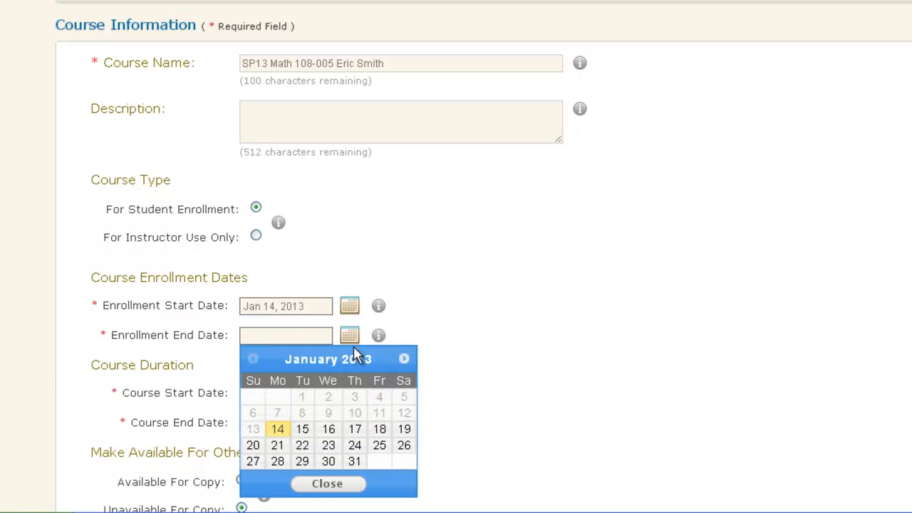
{"action": "left_click", "coordinate": [402, 359]}
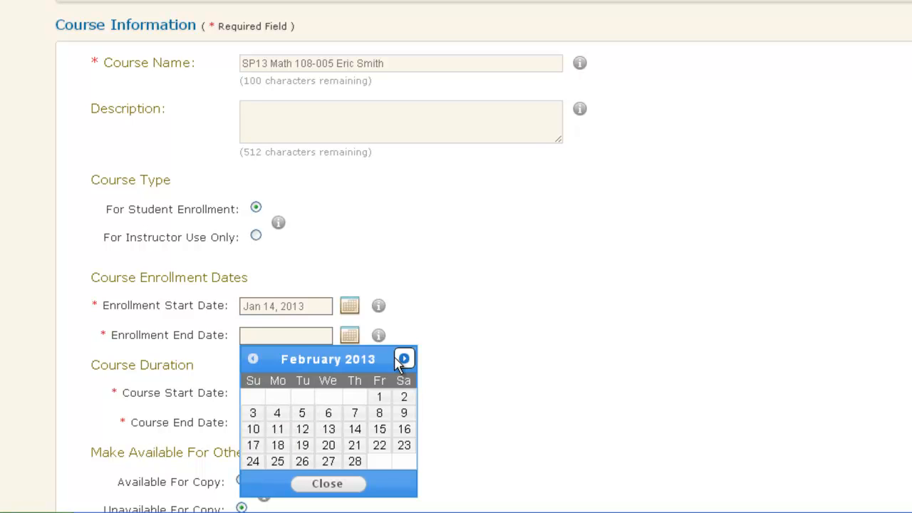
{"action": "left_click", "coordinate": [277, 419]}
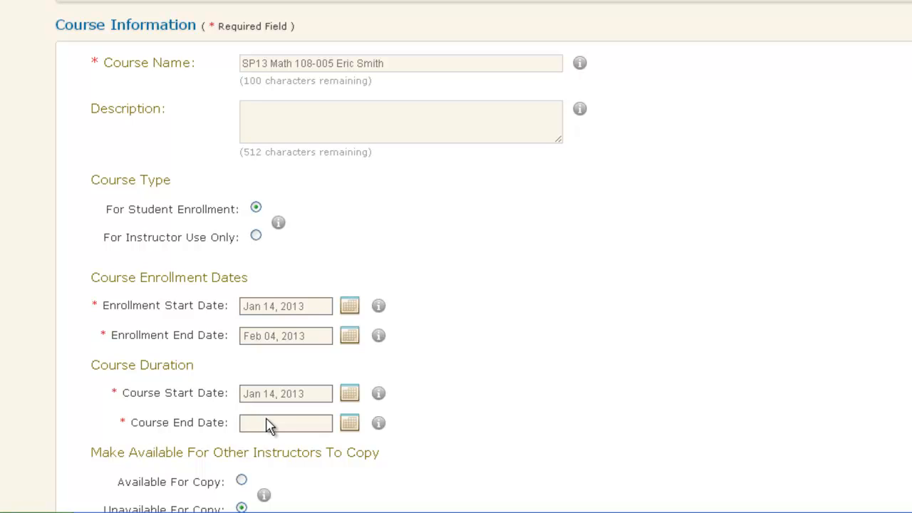
Pick Aug 30, 2013 as the course end date in the calendar.
{"action": "left_click", "coordinate": [269, 424]}
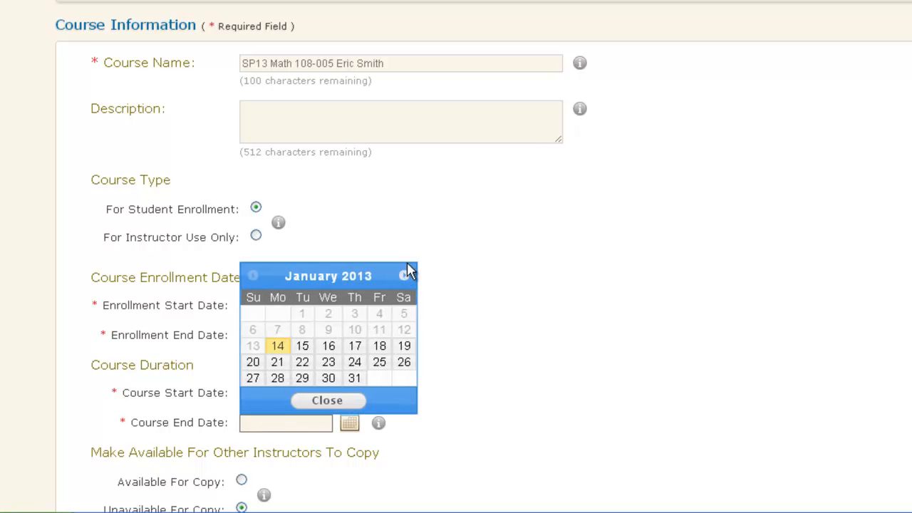
{"action": "left_click", "coordinate": [404, 276]}
{"action": "left_click", "coordinate": [404, 277]}
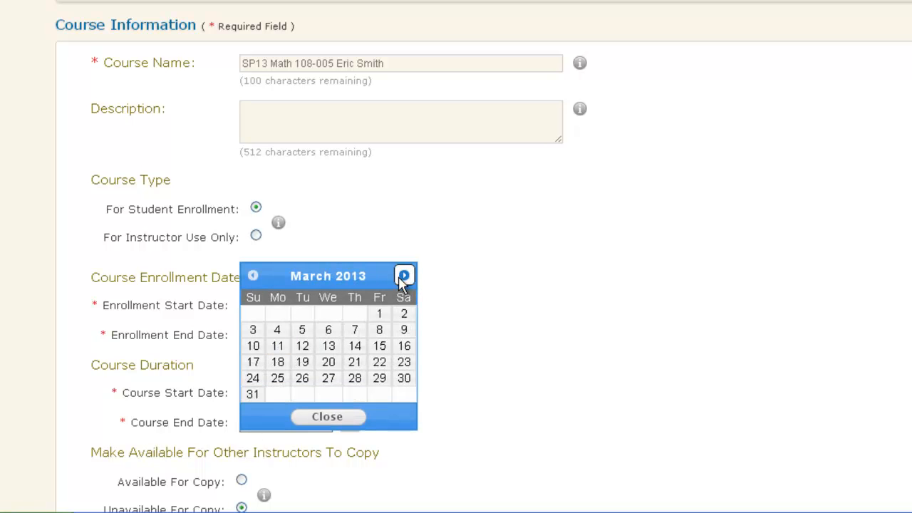
{"action": "left_click", "coordinate": [404, 276]}
{"action": "left_click", "coordinate": [404, 276]}
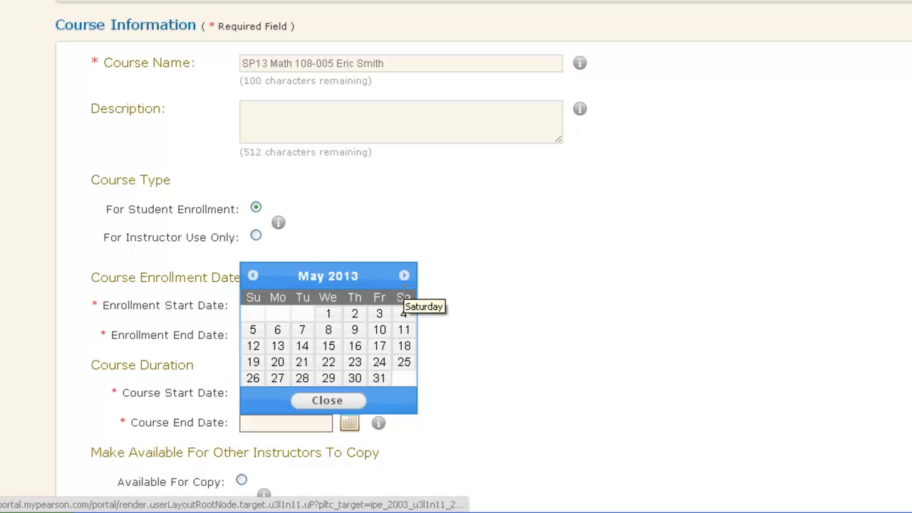
{"action": "left_click", "coordinate": [403, 276]}
{"action": "left_click", "coordinate": [402, 283]}
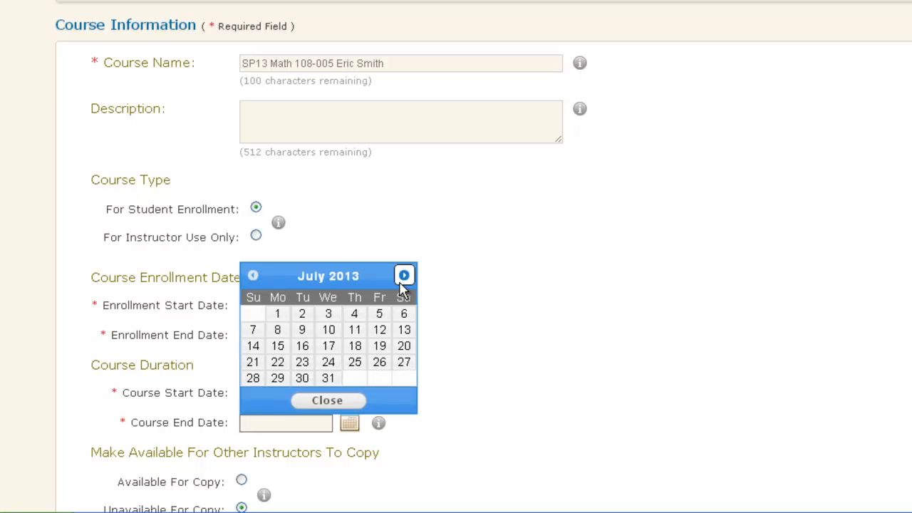
{"action": "left_click", "coordinate": [401, 284]}
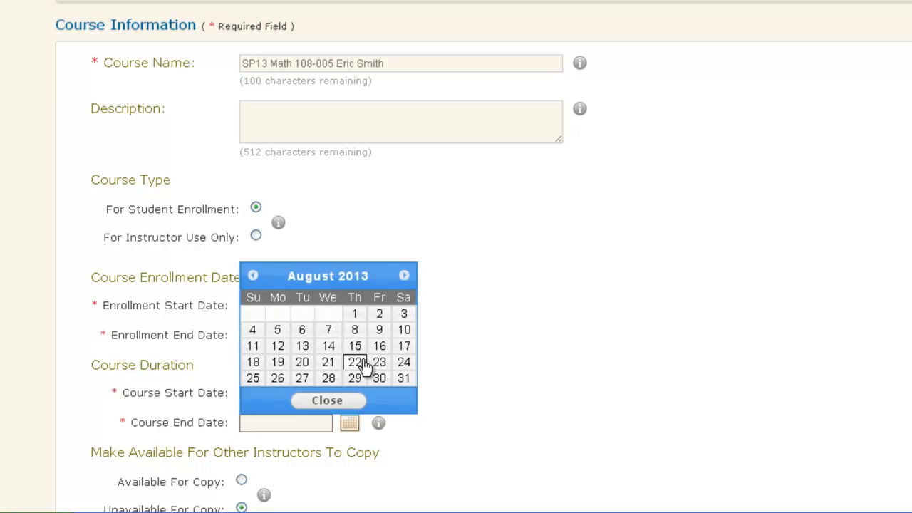
{"action": "left_click", "coordinate": [380, 378]}
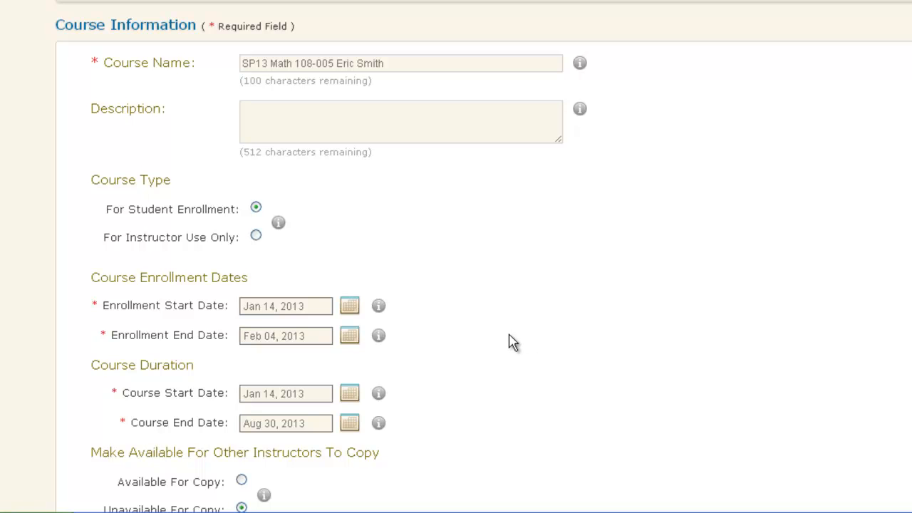
{"action": "scroll", "coordinate": [513, 342], "scroll_direction": "down", "scroll_amount": 3}
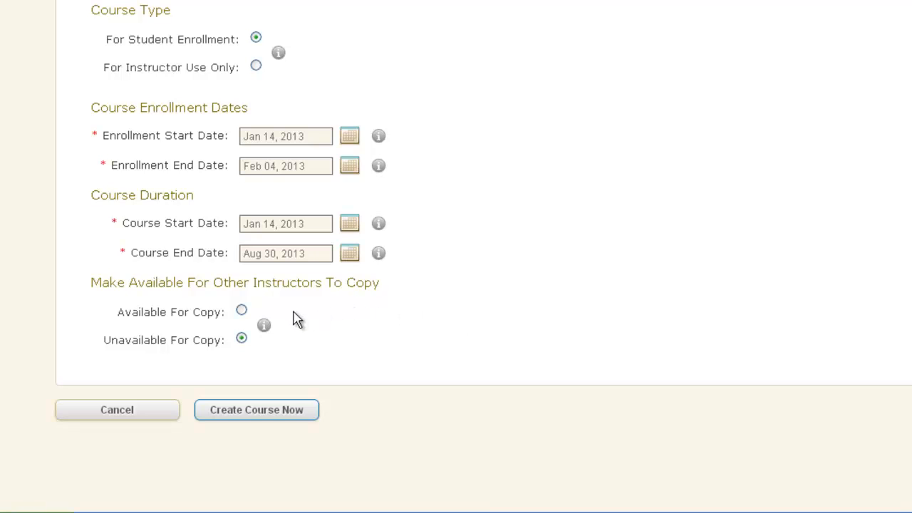
Mark the course Available For Copy and submit it with Create Course Now.
{"action": "left_click", "coordinate": [243, 313]}
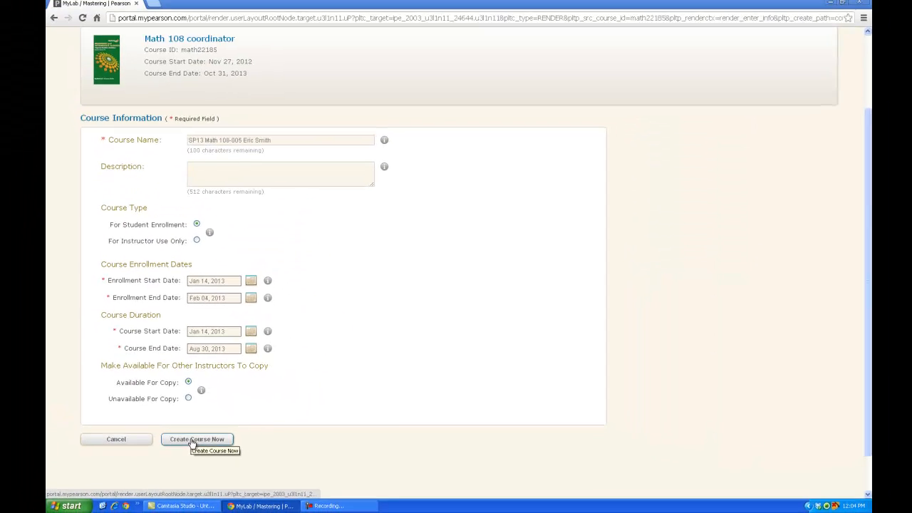
{"action": "left_click", "coordinate": [192, 440]}
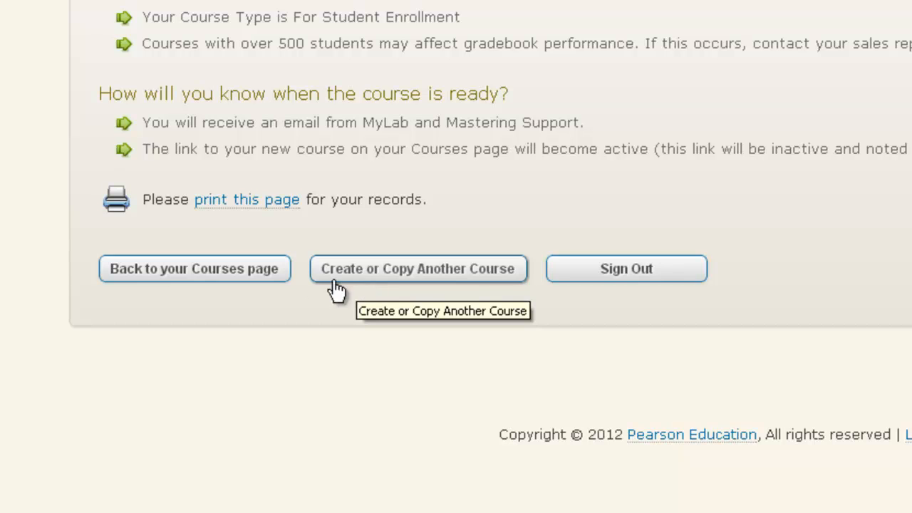
Return to the Courses page to find the new SP13 Math 108-005 course.
{"action": "left_click", "coordinate": [250, 285]}
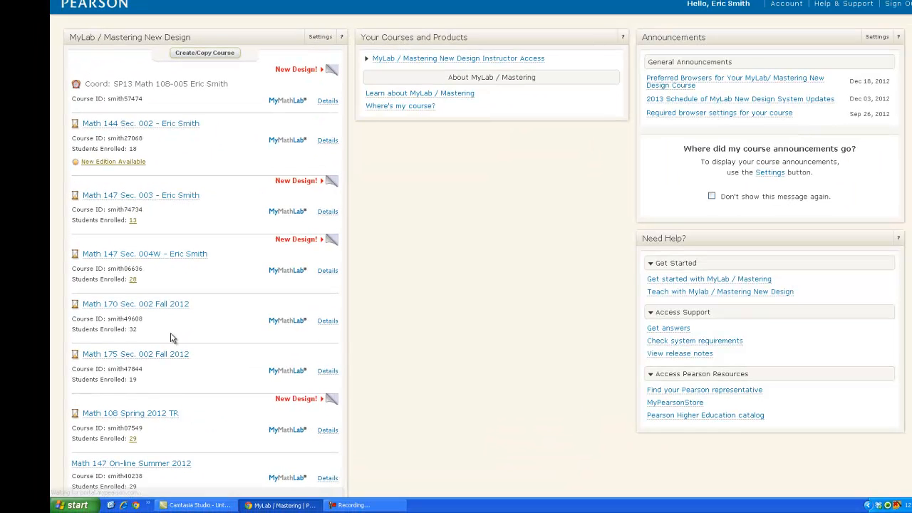